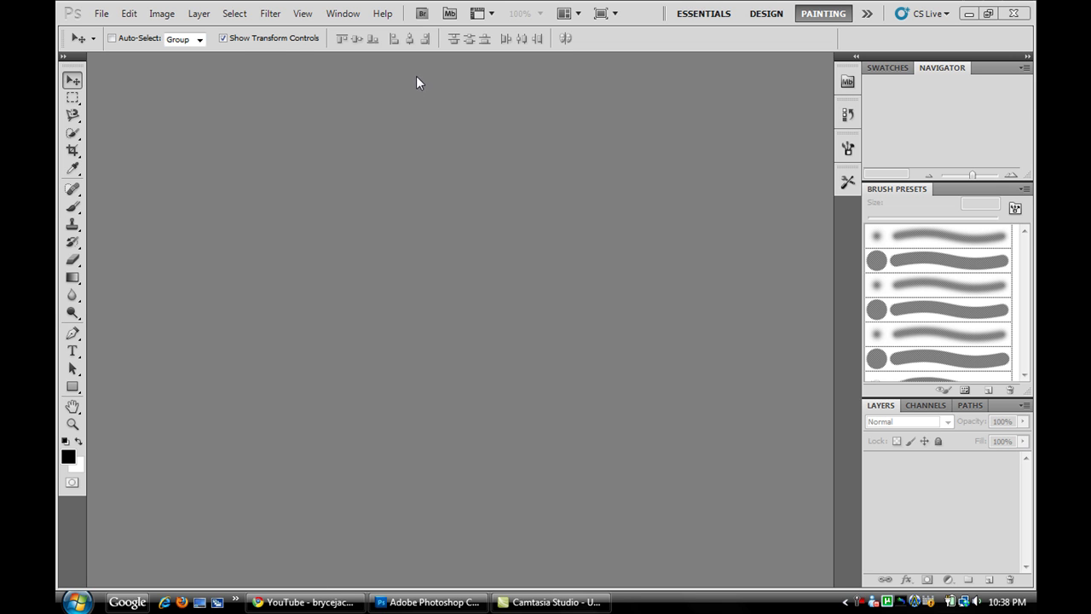
# - Open the Jasper.psd cut-out photo from the People folder
pyautogui.click(100, 14)
pyautogui.click(109, 44)
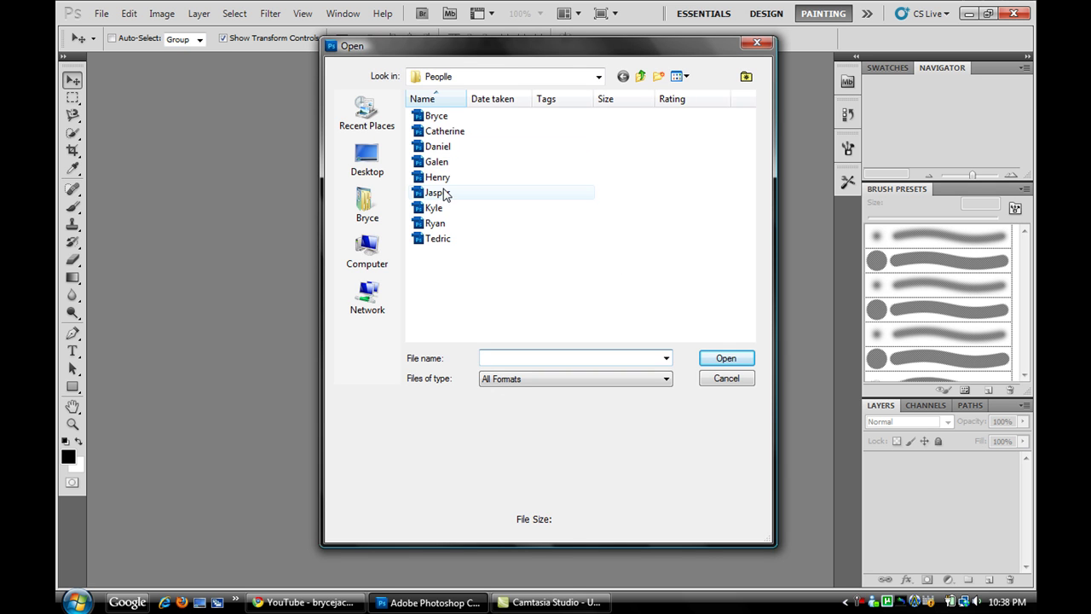
pyautogui.click(443, 193)
pyautogui.click(720, 360)
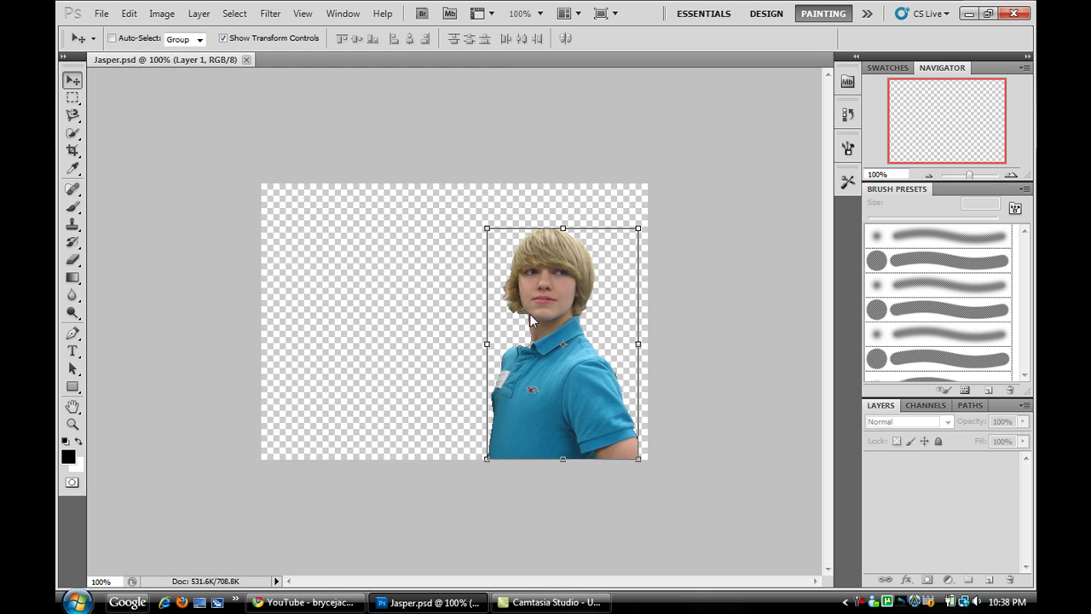
# - Scale the boy's layer to about 118% with Free Transform and move him toward the canvas centre
pyautogui.click(486, 229)
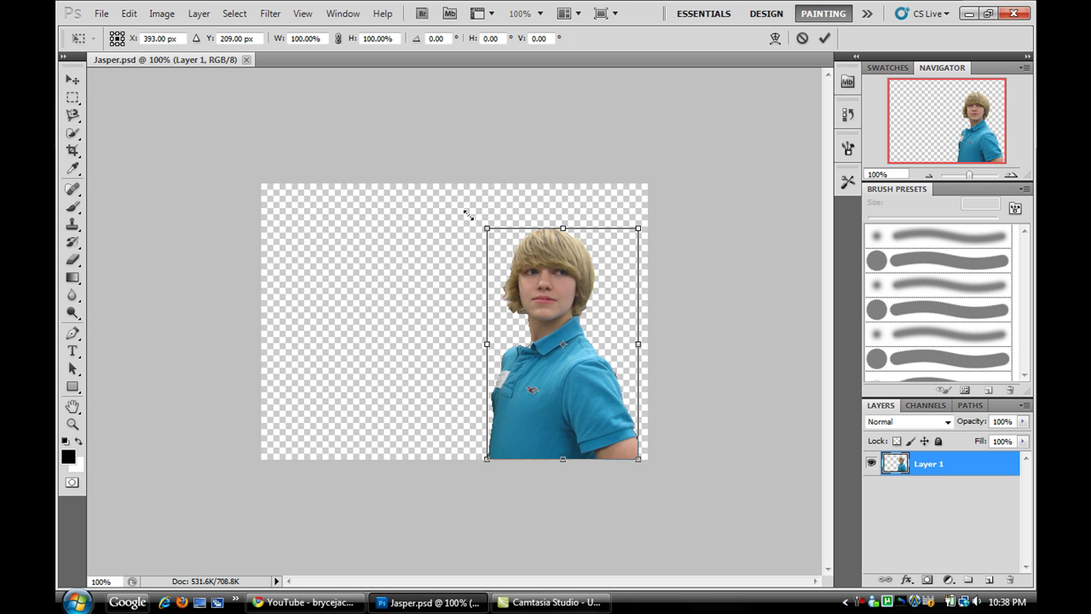
pyautogui.moveTo(461, 208); pyautogui.dragTo(459, 202)
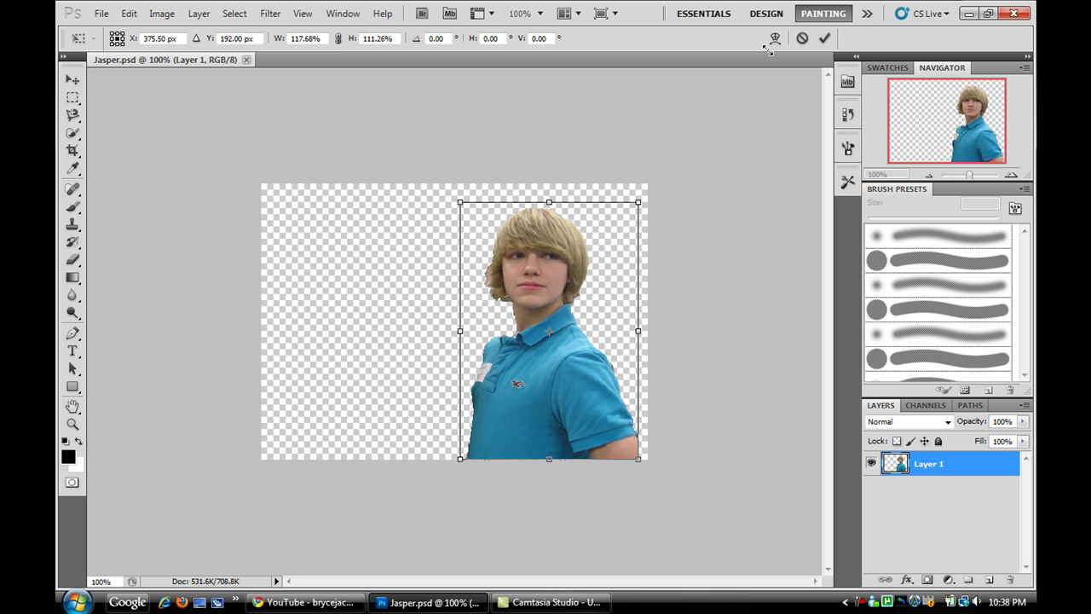
pyautogui.click(825, 40)
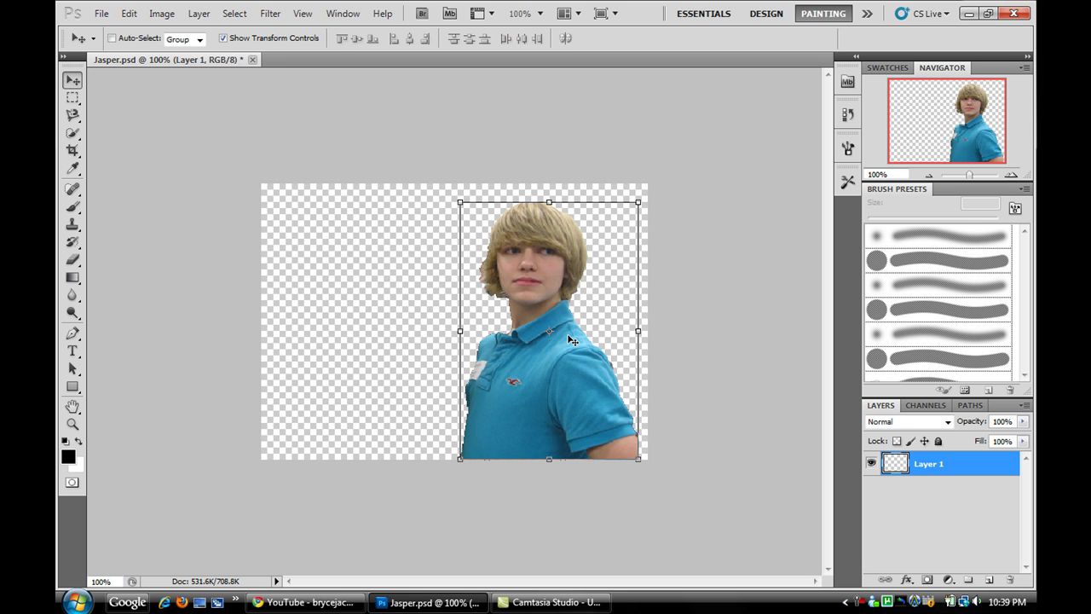
pyautogui.moveTo(583, 333); pyautogui.dragTo(505, 322)
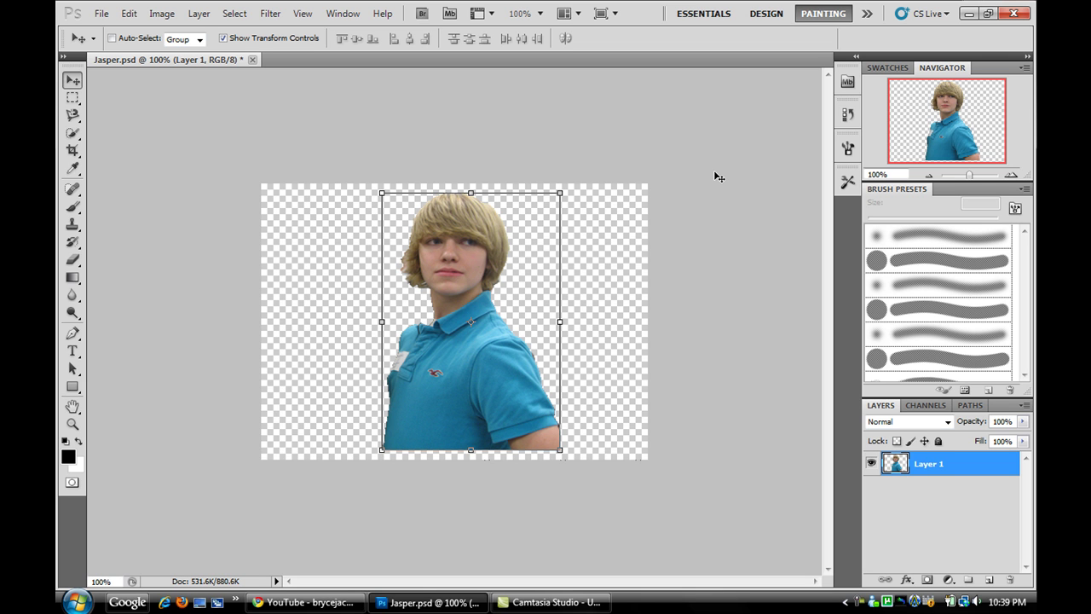
# - Select the Magnetic Lasso Tool and zoom the view to about 165%
pyautogui.click(74, 115)
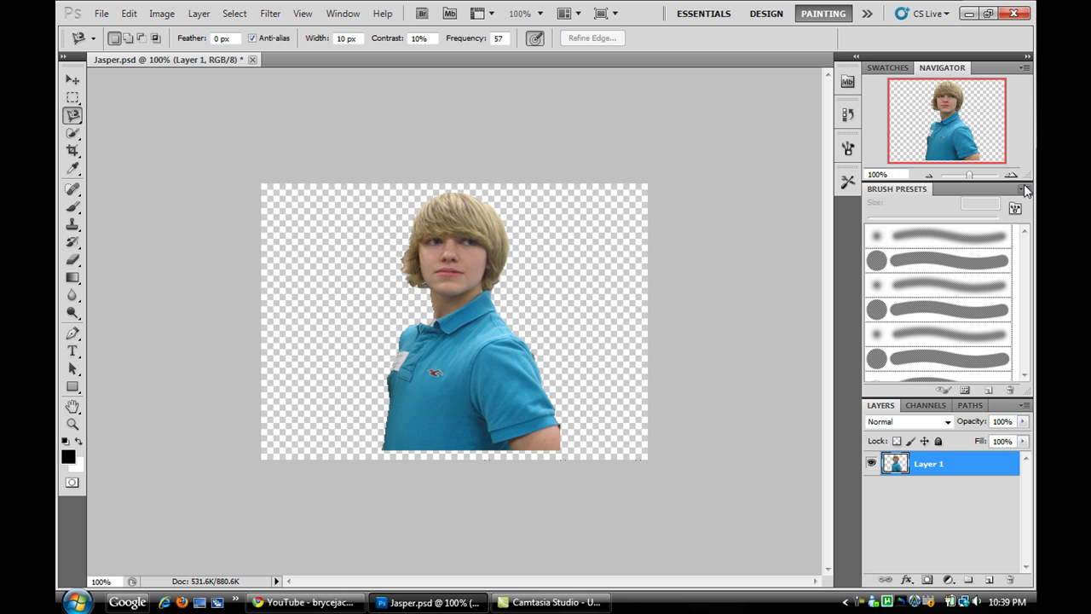
pyautogui.moveTo(969, 177); pyautogui.dragTo(976, 179)
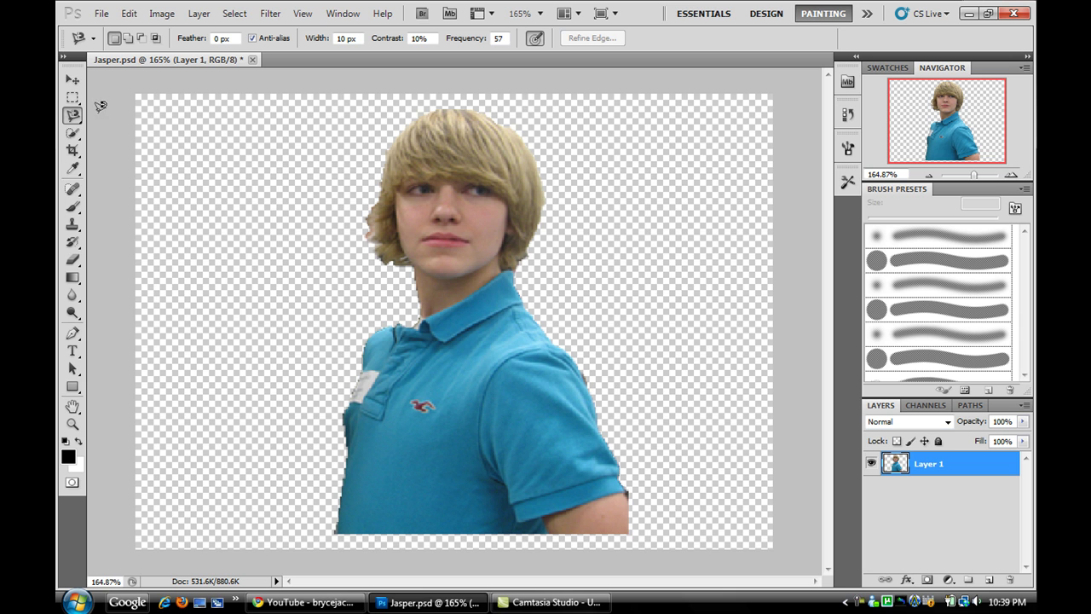
pyautogui.click(74, 117)
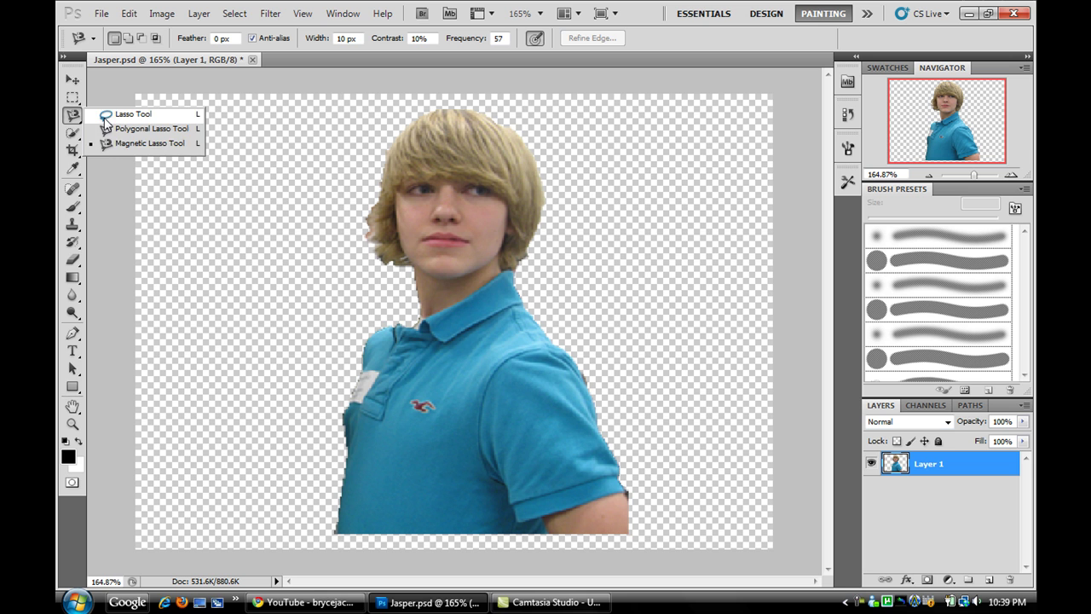
pyautogui.click(108, 145)
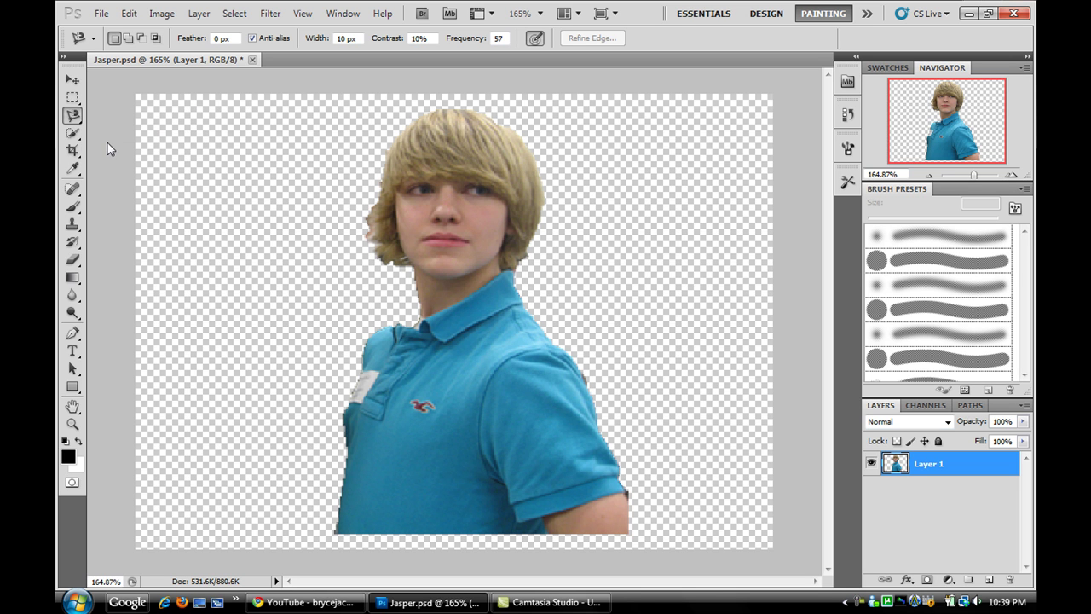
# - Trace a closed Magnetic Lasso outline around the blue shirt, excluding the head and arm
pyautogui.click(336, 524)
pyautogui.moveTo(523, 288)
pyautogui.mouseDown()
pyautogui.moveTo(587, 373)
pyautogui.moveTo(627, 483)
pyautogui.moveTo(524, 512)
pyautogui.mouseUp()
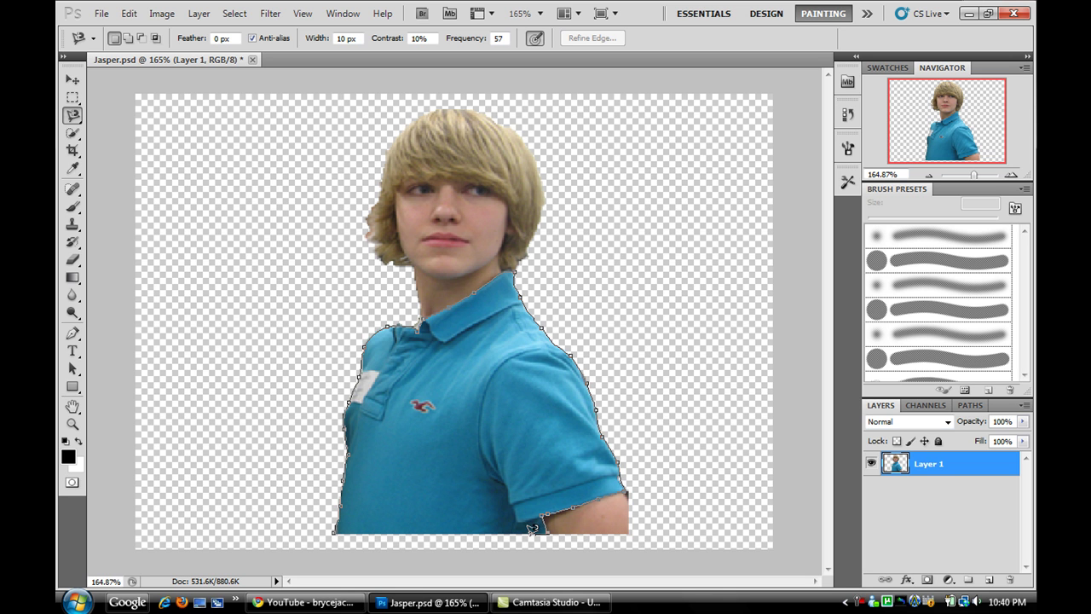
pyautogui.moveTo(503, 523); pyautogui.dragTo(335, 525)
pyautogui.click(335, 526)
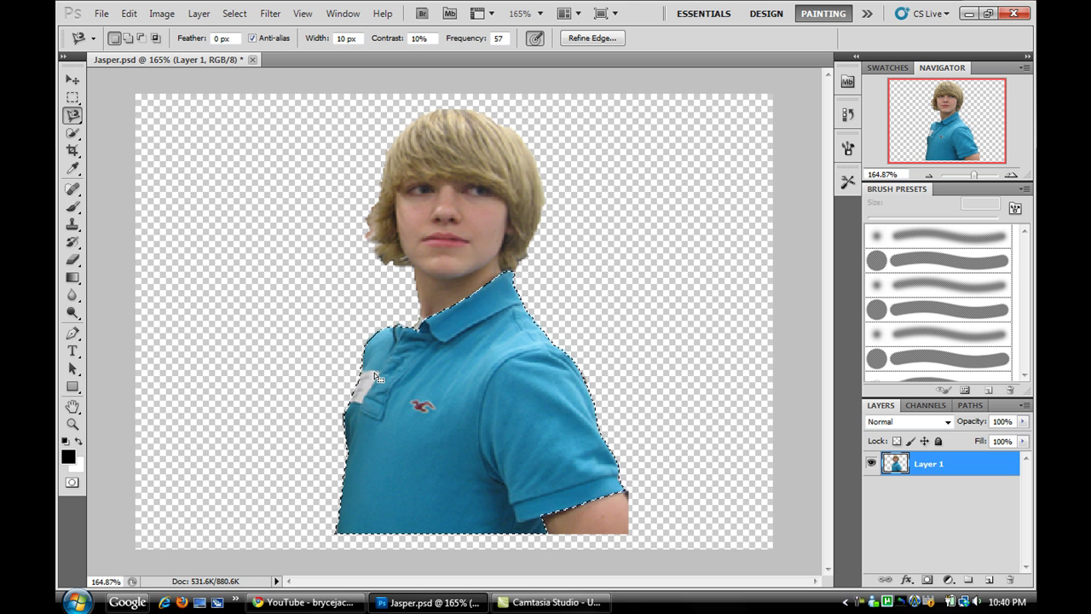
# - Copy the shirt selection to a new Layer 2 with Layer via Copy, verify it, and select Layer 2
pyautogui.rightClick(457, 372)
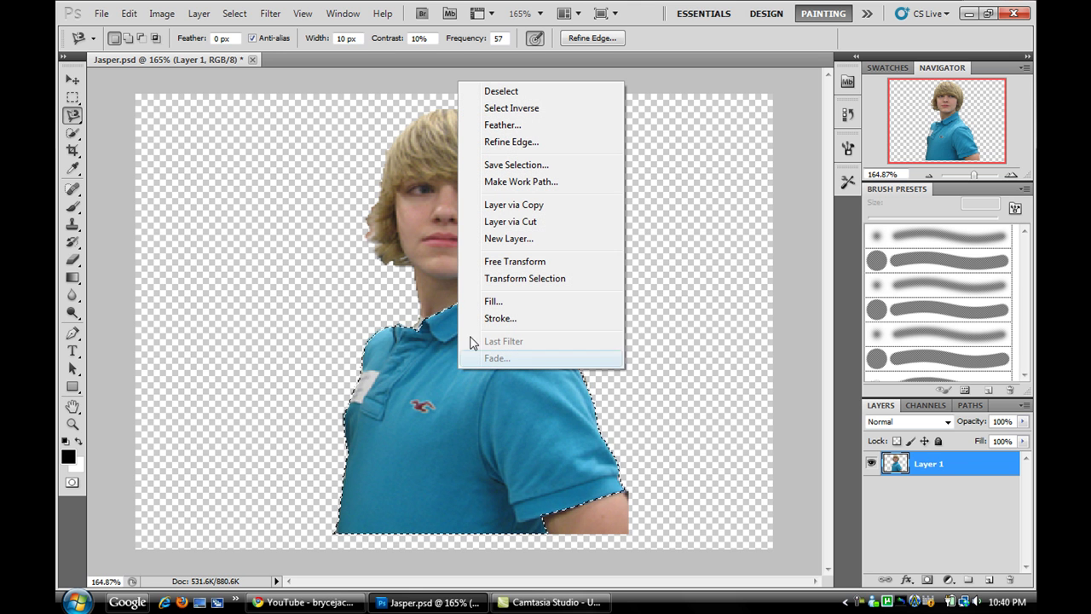
pyautogui.click(579, 211)
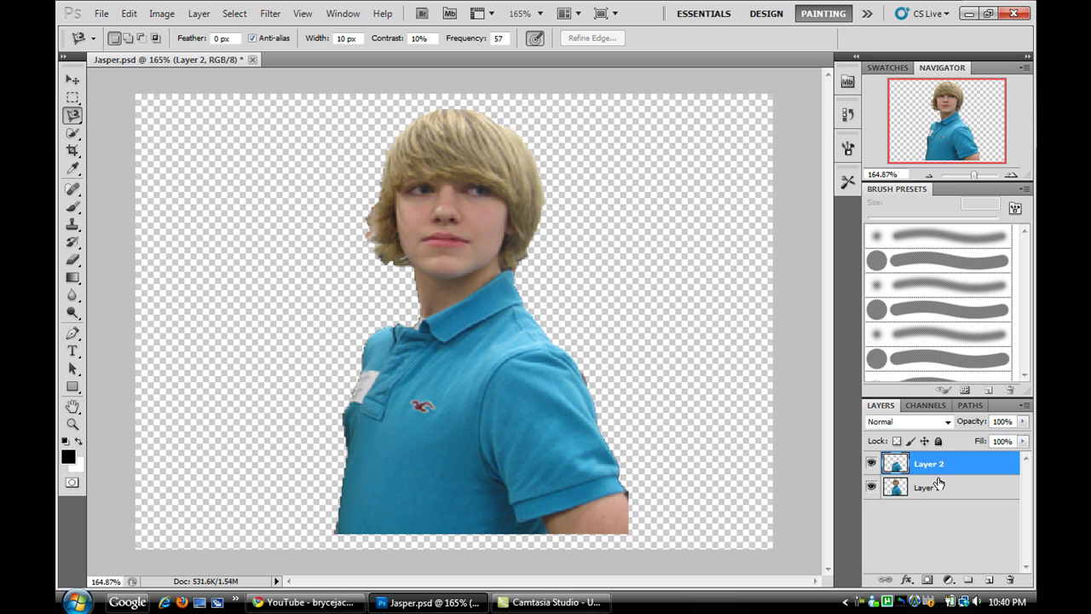
pyautogui.click(871, 487)
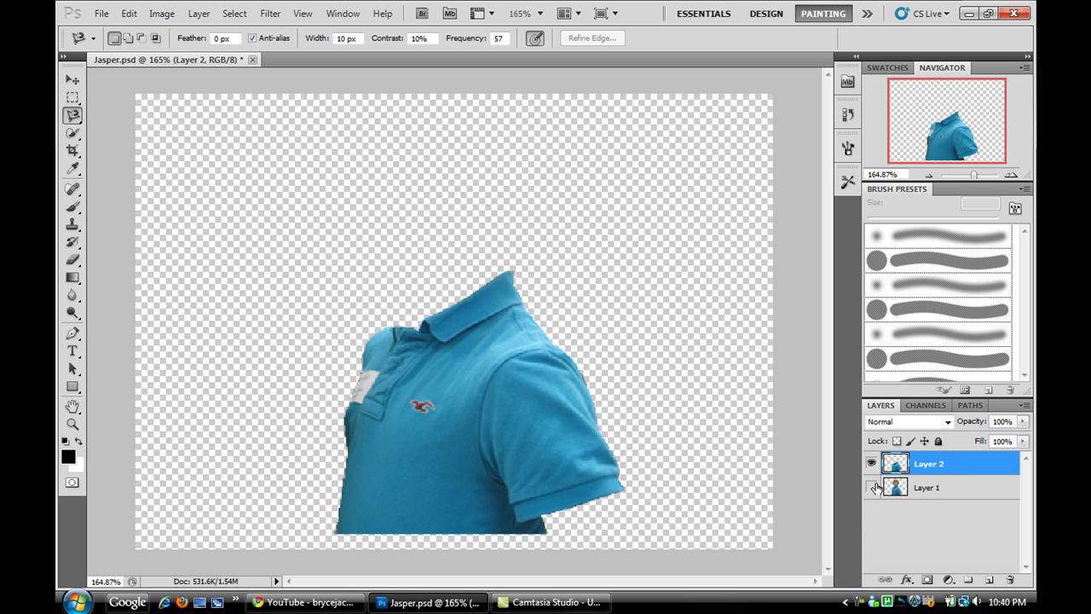
pyautogui.click(871, 487)
pyautogui.click(954, 488)
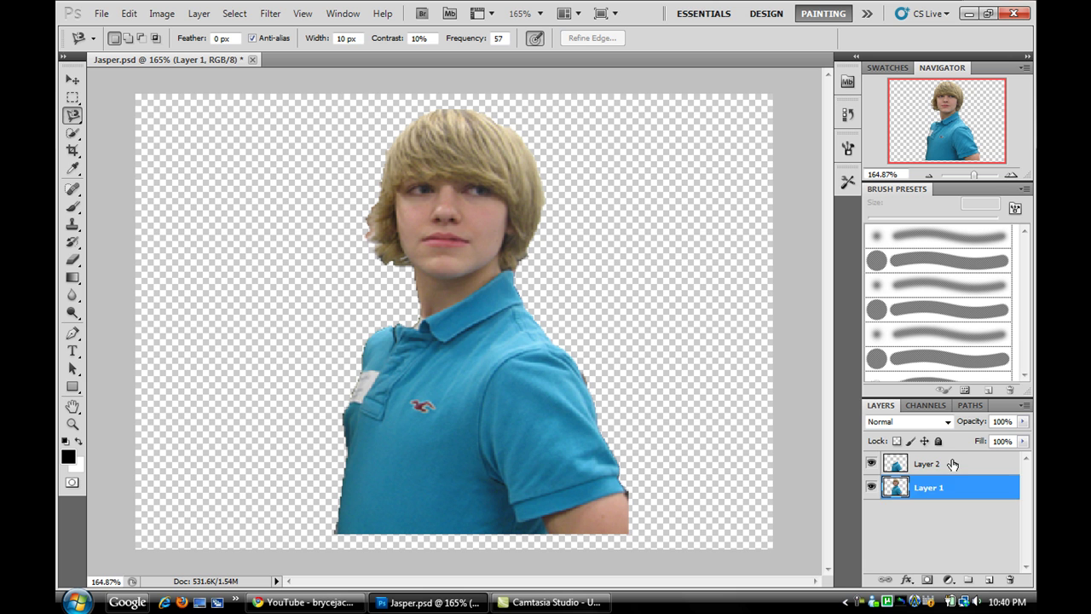
pyautogui.click(953, 463)
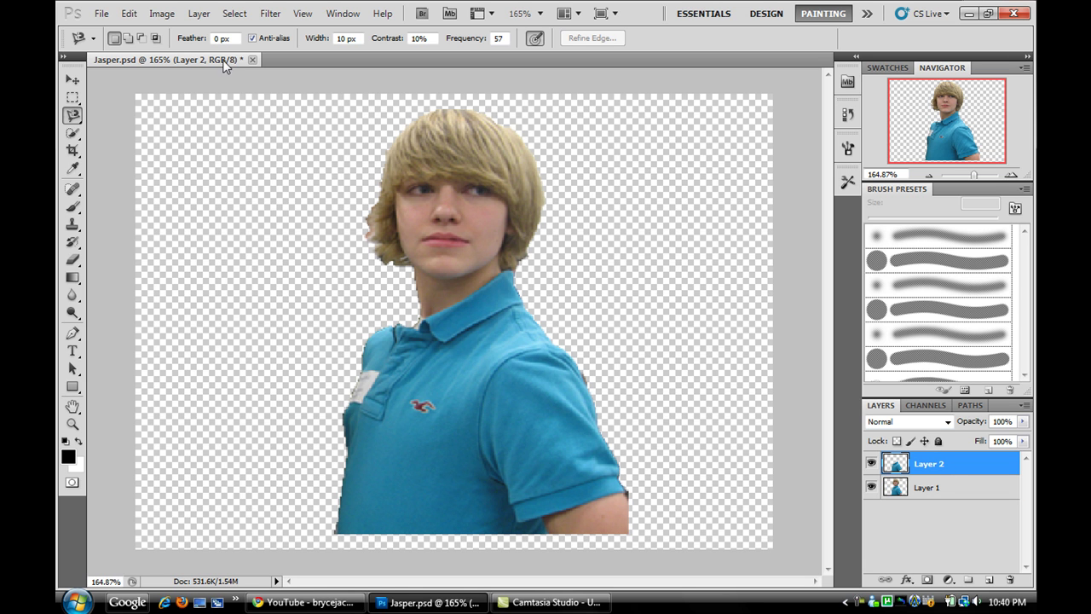
pyautogui.click(166, 14)
pyautogui.moveTo(180, 55)
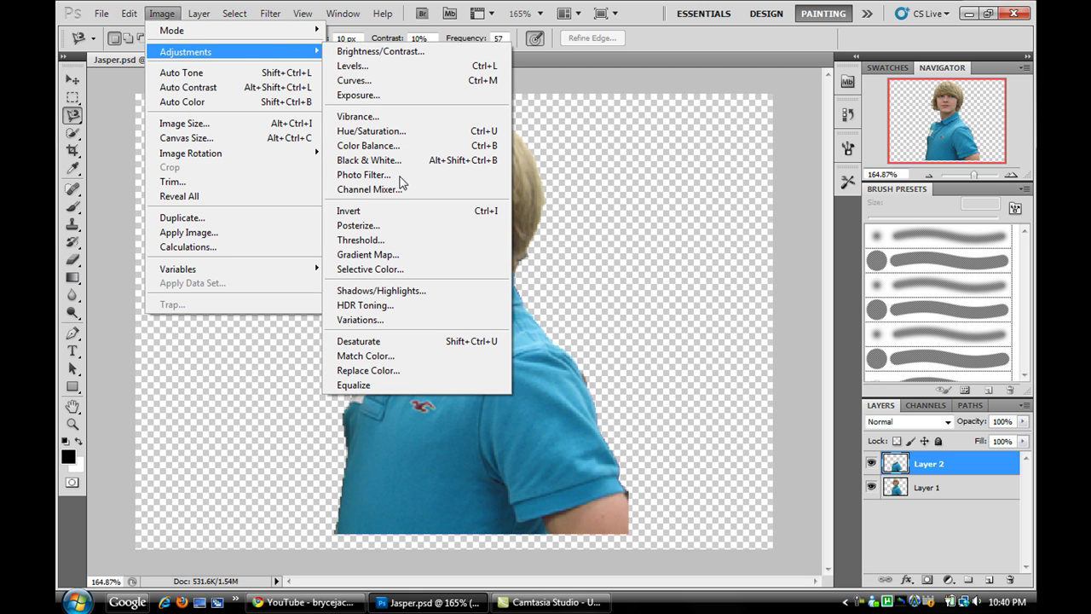
pyautogui.click(418, 83)
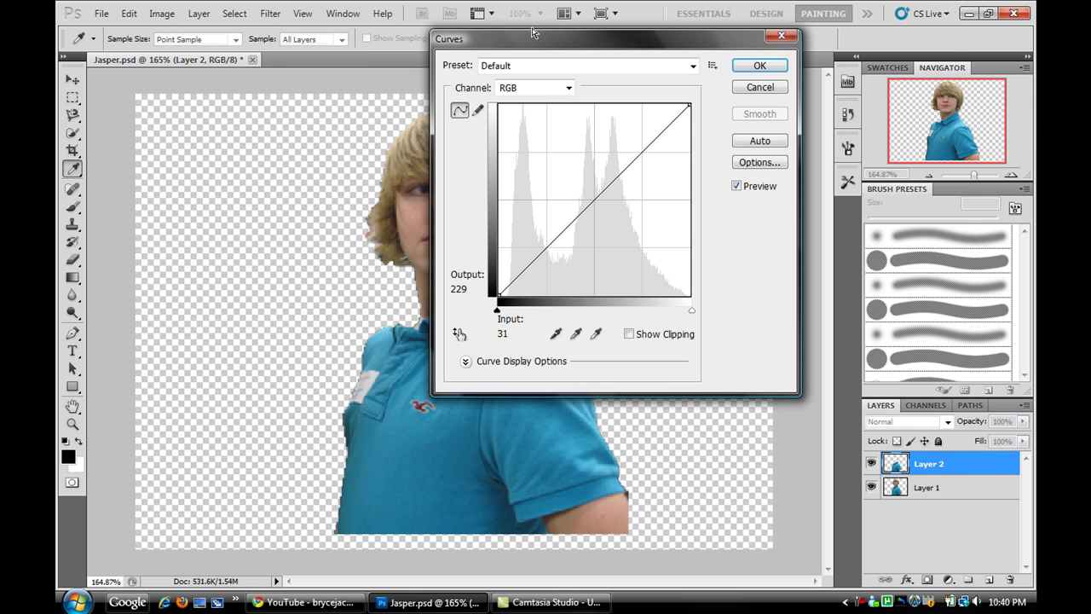
pyautogui.moveTo(530, 40); pyautogui.dragTo(686, 33)
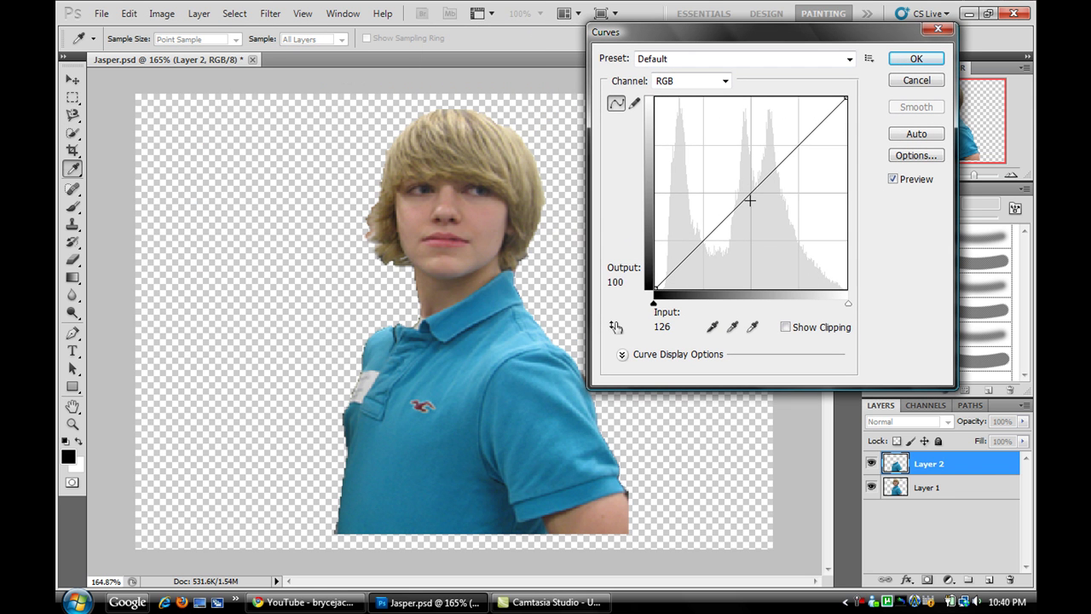
pyautogui.moveTo(747, 195)
pyautogui.mouseDown()
pyautogui.moveTo(781, 248)
pyautogui.moveTo(712, 145)
pyautogui.moveTo(746, 152)
pyautogui.moveTo(790, 121)
pyautogui.moveTo(763, 201)
pyautogui.moveTo(769, 239)
pyautogui.moveTo(751, 183)
pyautogui.mouseUp()
pyautogui.click(910, 81)
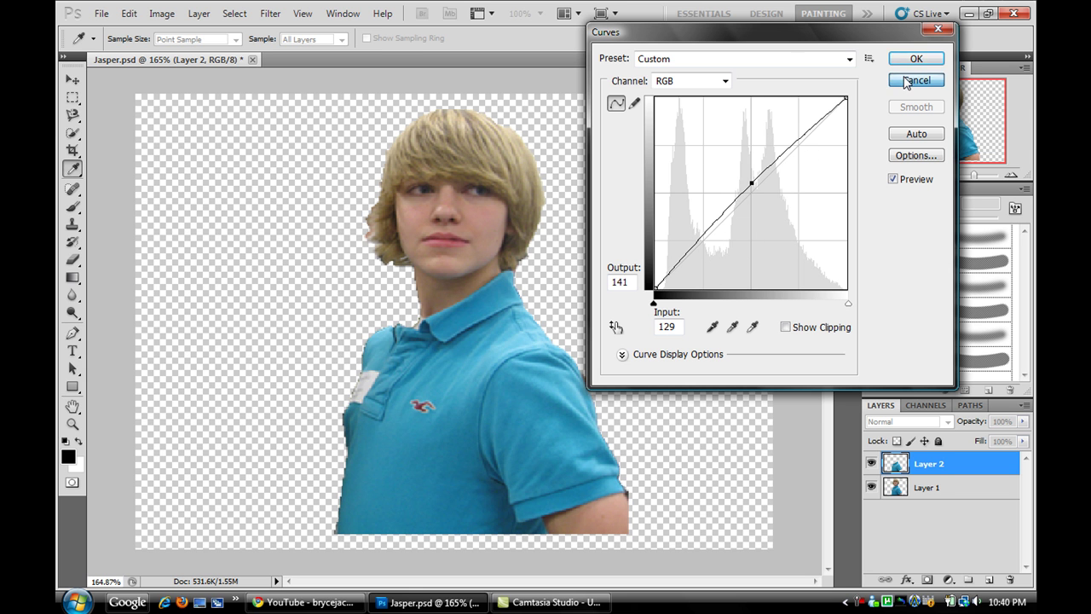
# - Apply Hue/Saturation to the shirt with Hue -52 and Saturation +15
pyautogui.click(161, 14)
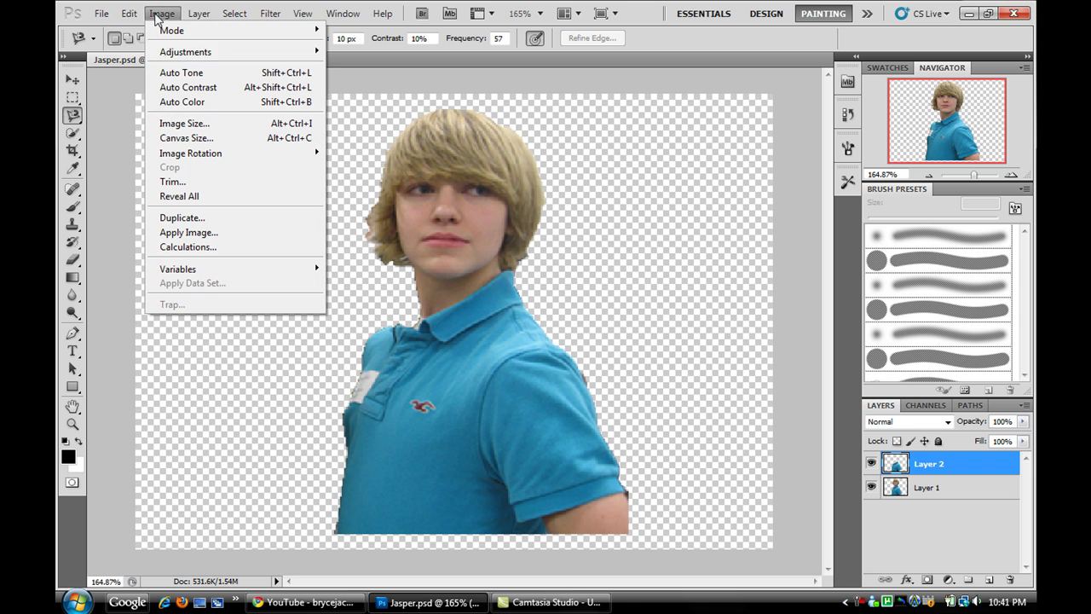
pyautogui.moveTo(253, 56)
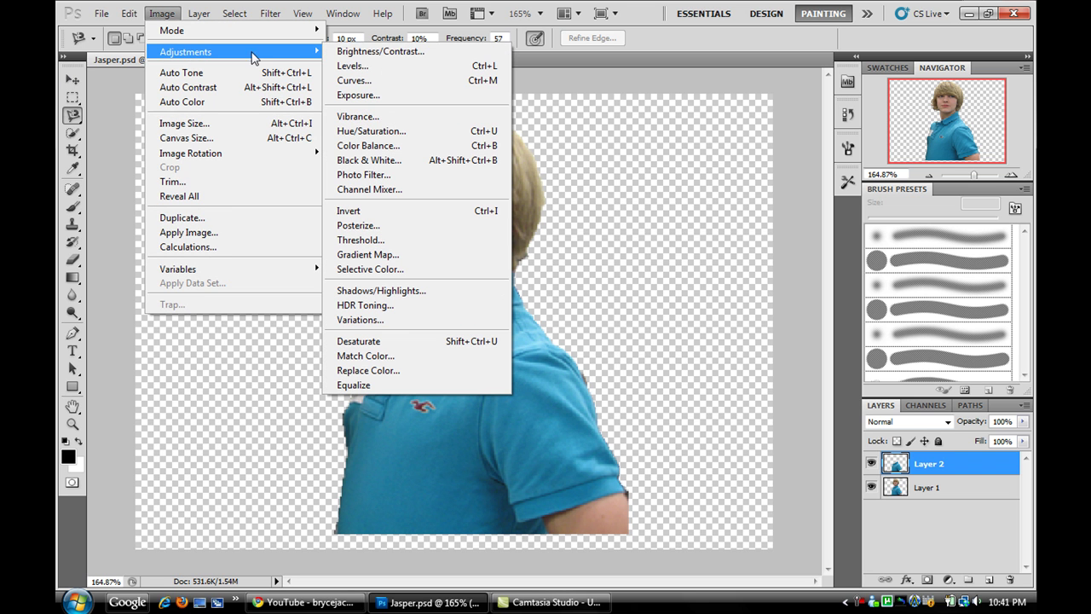
pyautogui.click(400, 133)
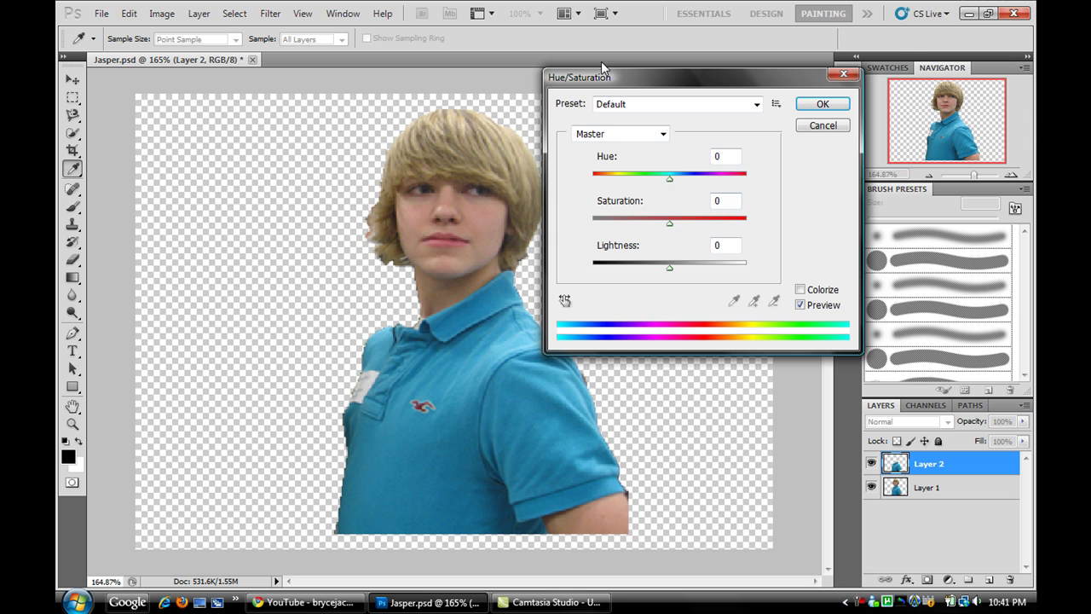
pyautogui.moveTo(627, 66); pyautogui.dragTo(692, 45)
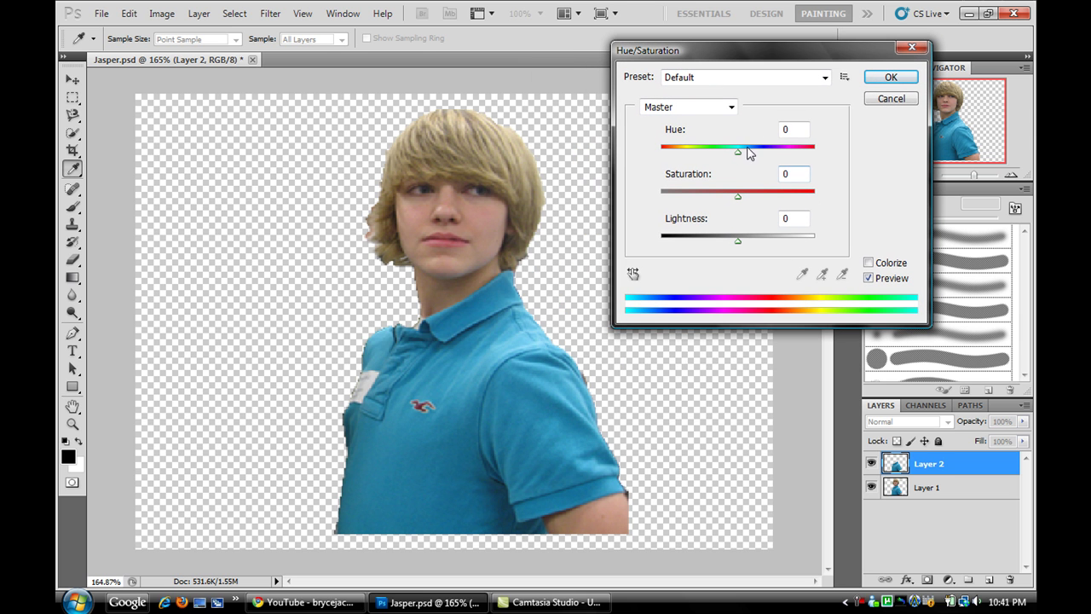
pyautogui.moveTo(738, 153); pyautogui.dragTo(702, 164)
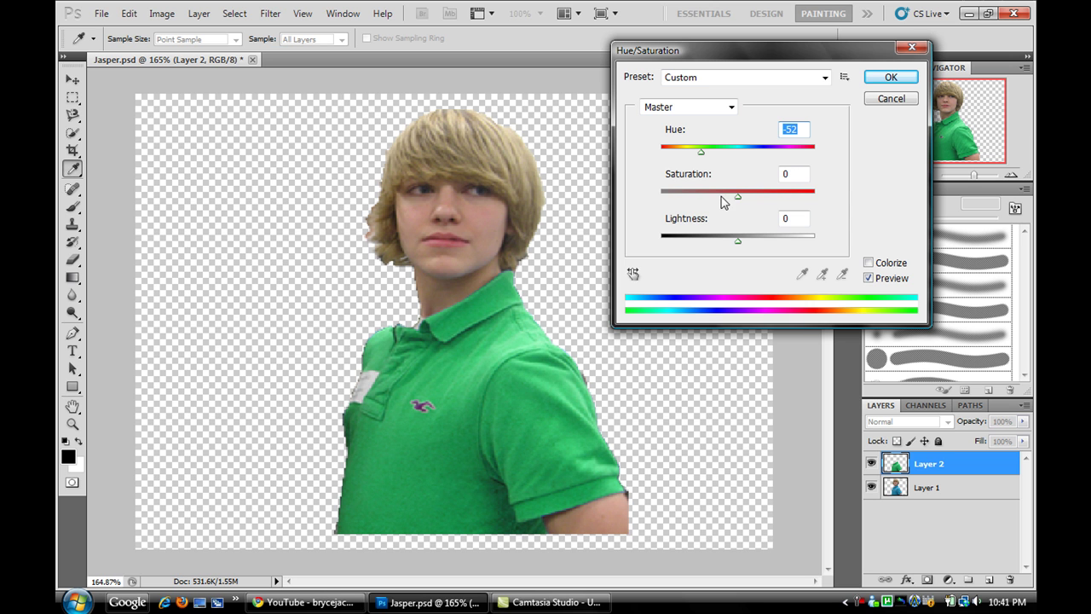
pyautogui.moveTo(738, 197)
pyautogui.mouseDown()
pyautogui.moveTo(811, 202)
pyautogui.moveTo(662, 203)
pyautogui.moveTo(751, 213)
pyautogui.mouseUp()
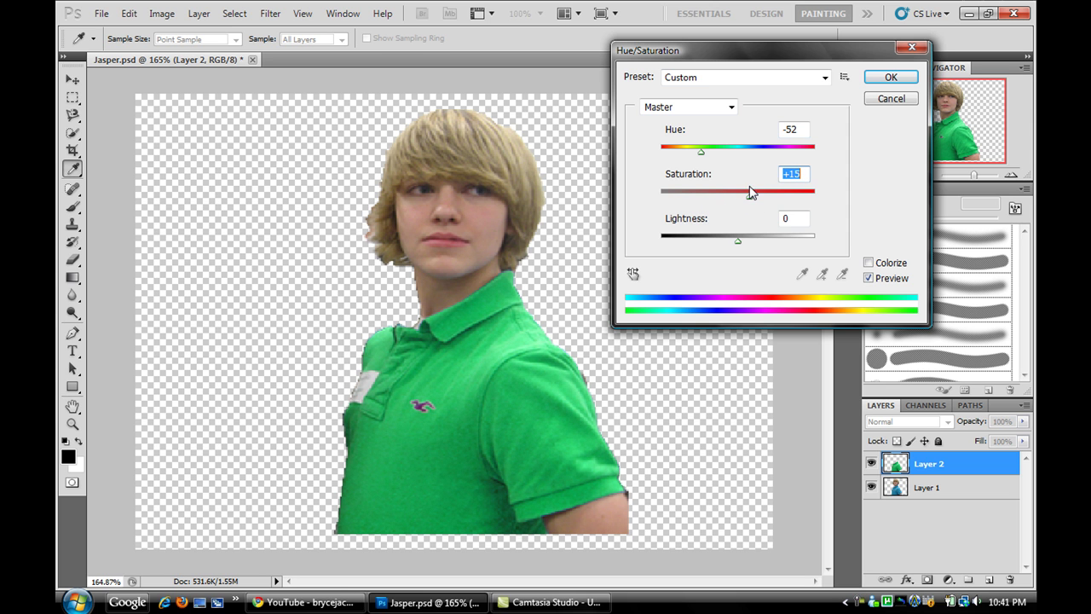
pyautogui.click(901, 78)
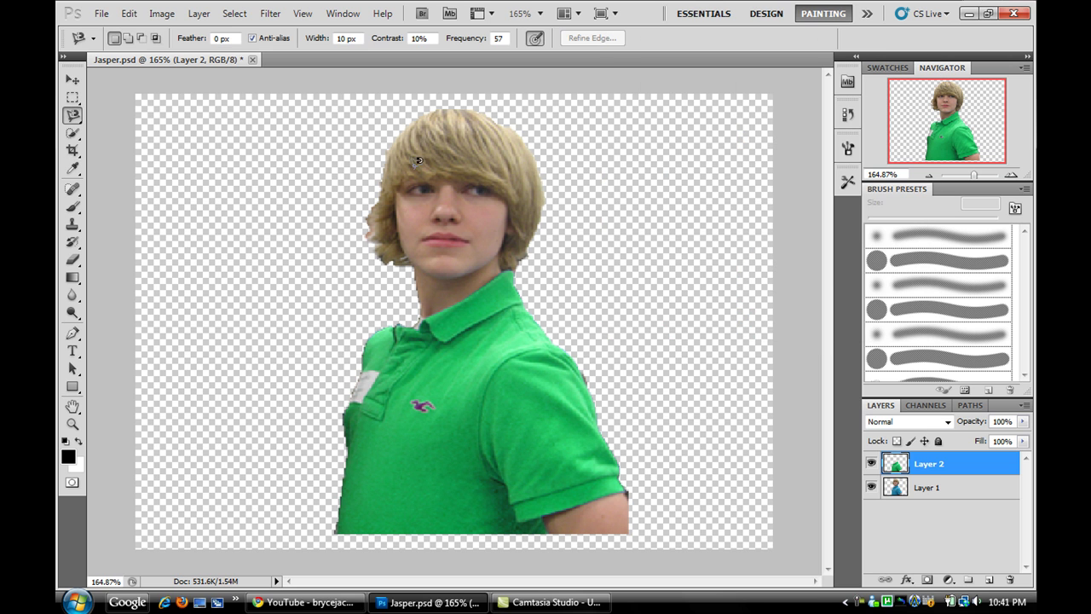